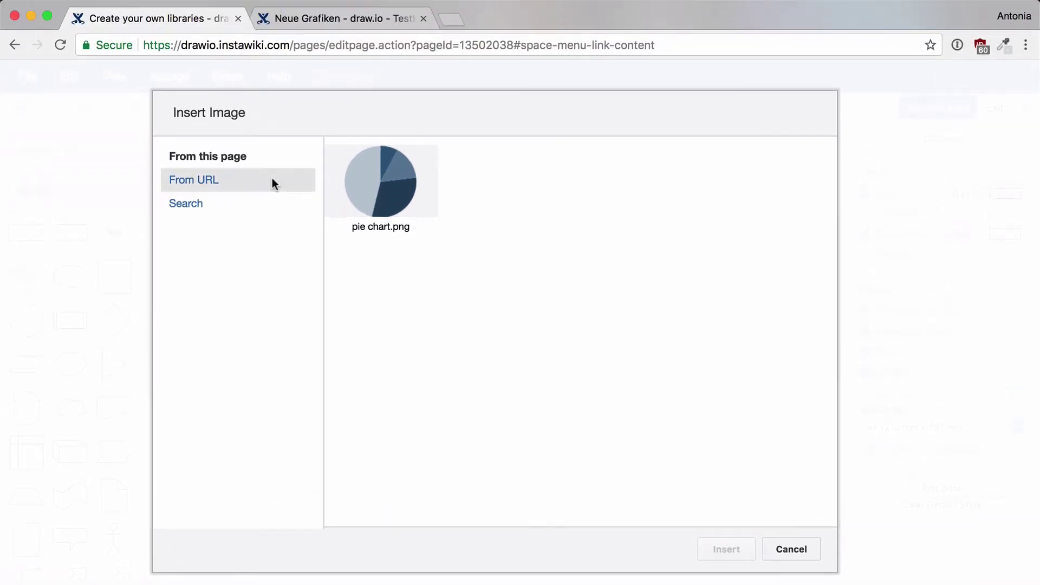
Step: Choose a URL as the image source and copy the image address of pie chart 2.png from the Neue Grafiken page
click(272, 183)
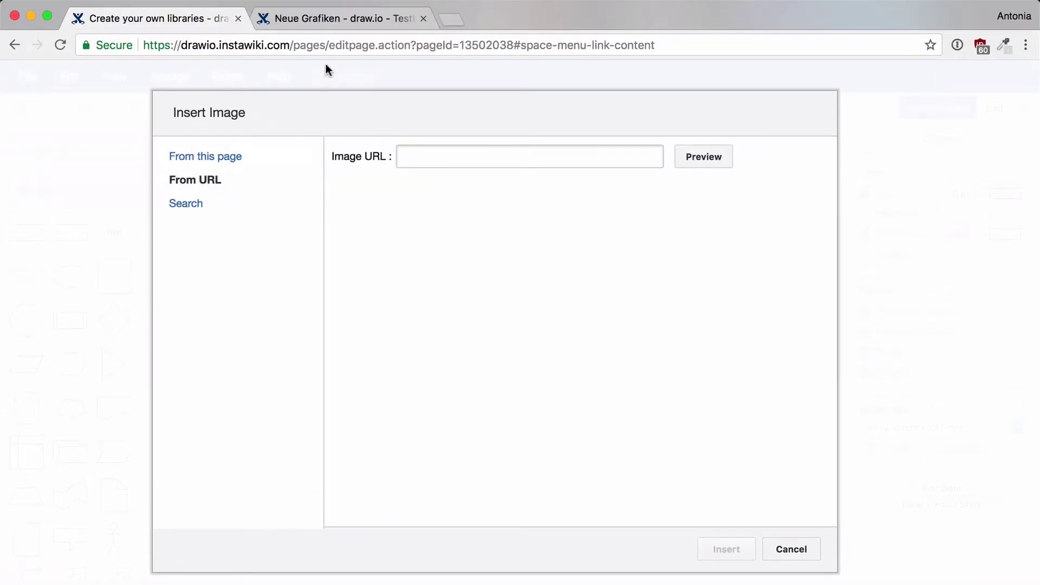
click(323, 18)
right_click(506, 336)
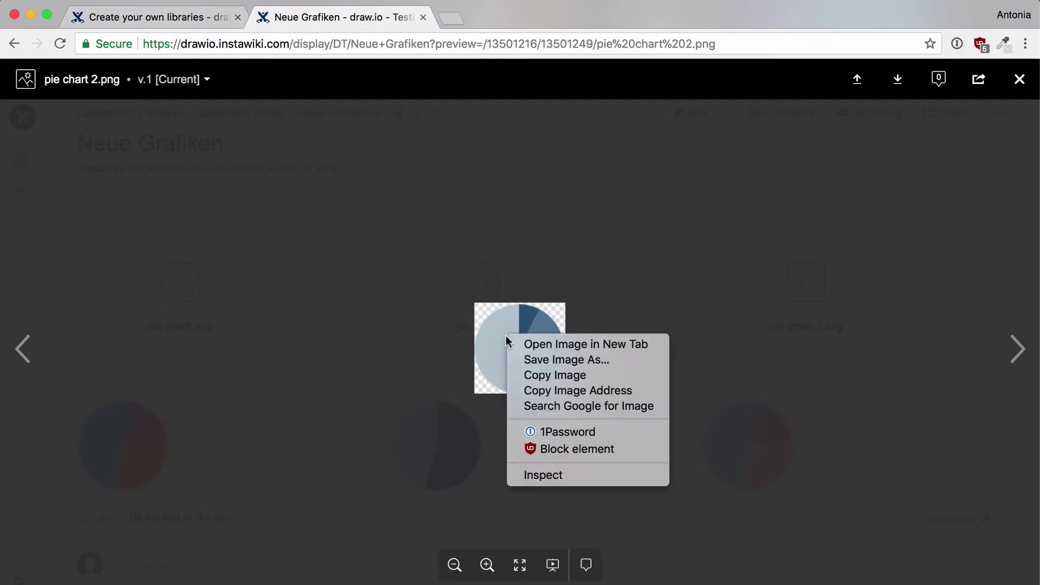
click(519, 392)
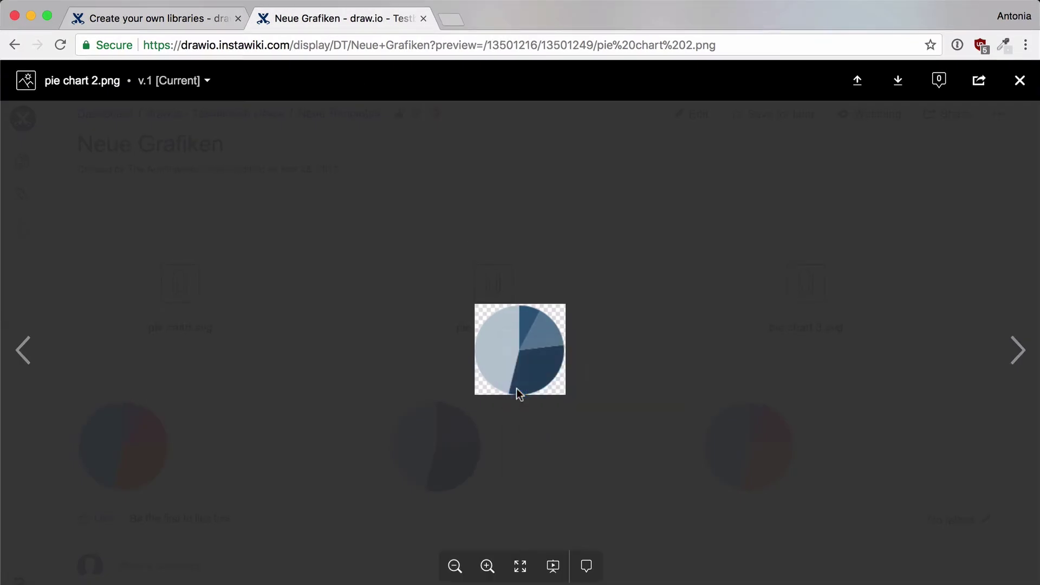
Step: Back in the diagram editor, paste the copied address as the image URL and insert the blue pie chart into the Pie Charts library
click(196, 24)
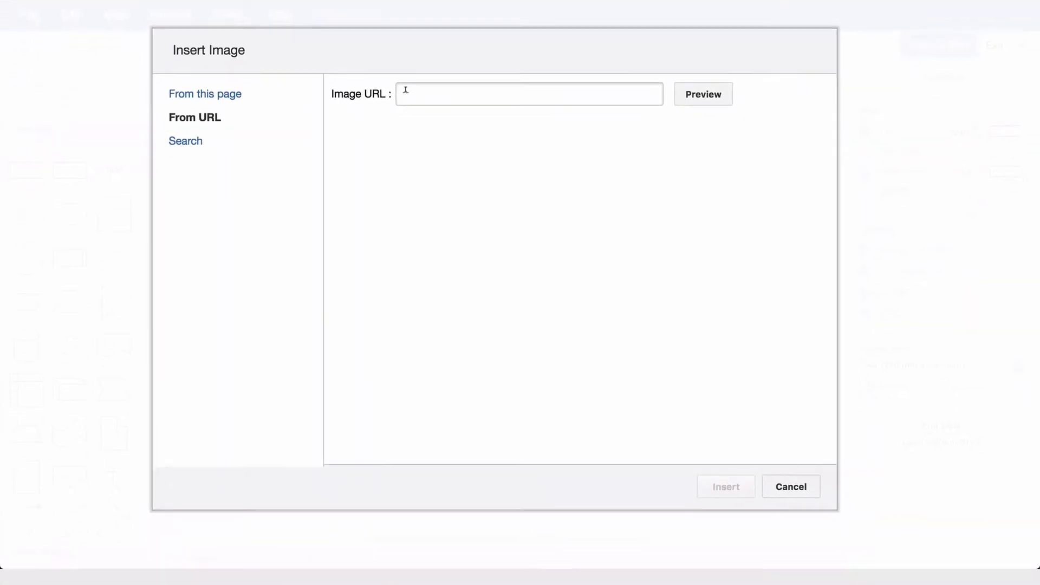
click(405, 147)
key(super+v)
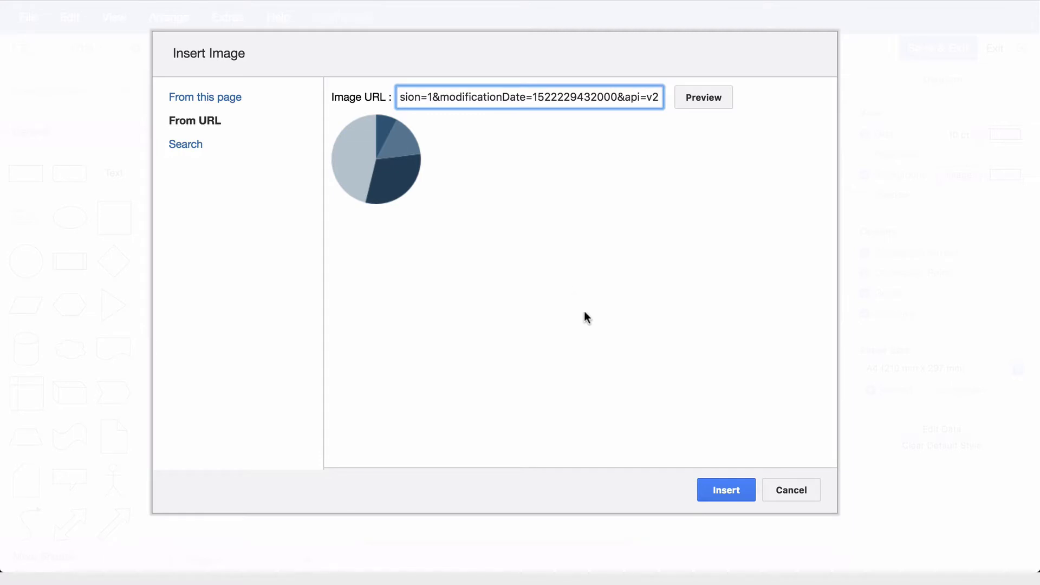
click(715, 494)
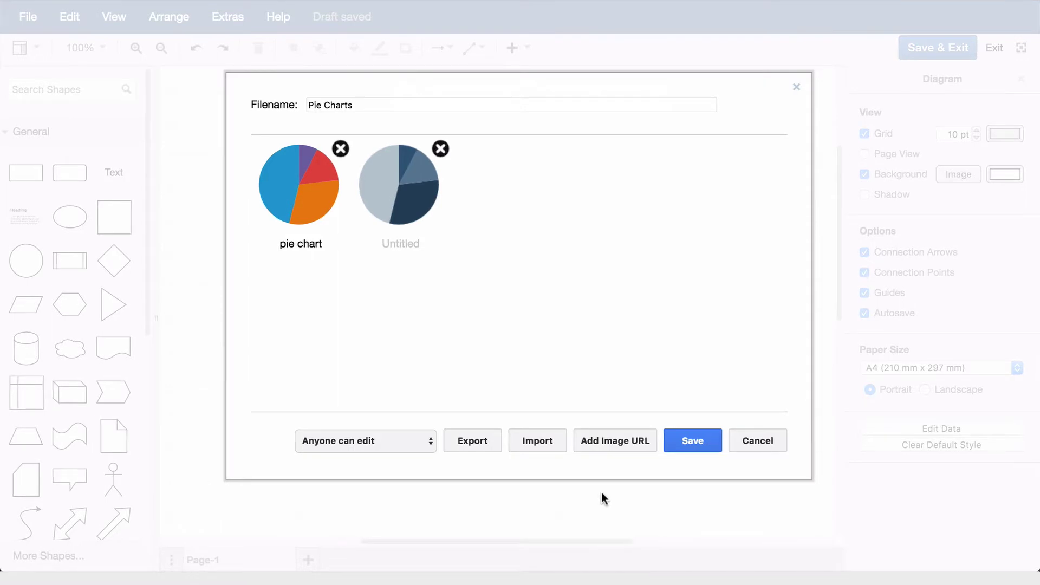
Step: Set the Pie Charts library's permission to "Owner and admins can edit" and save the library
click(407, 444)
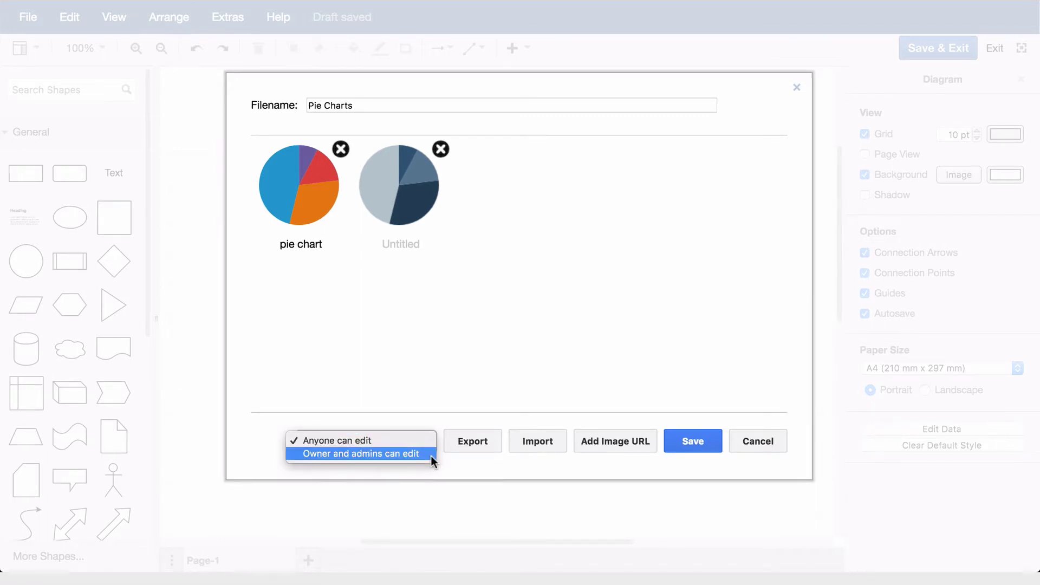
click(431, 454)
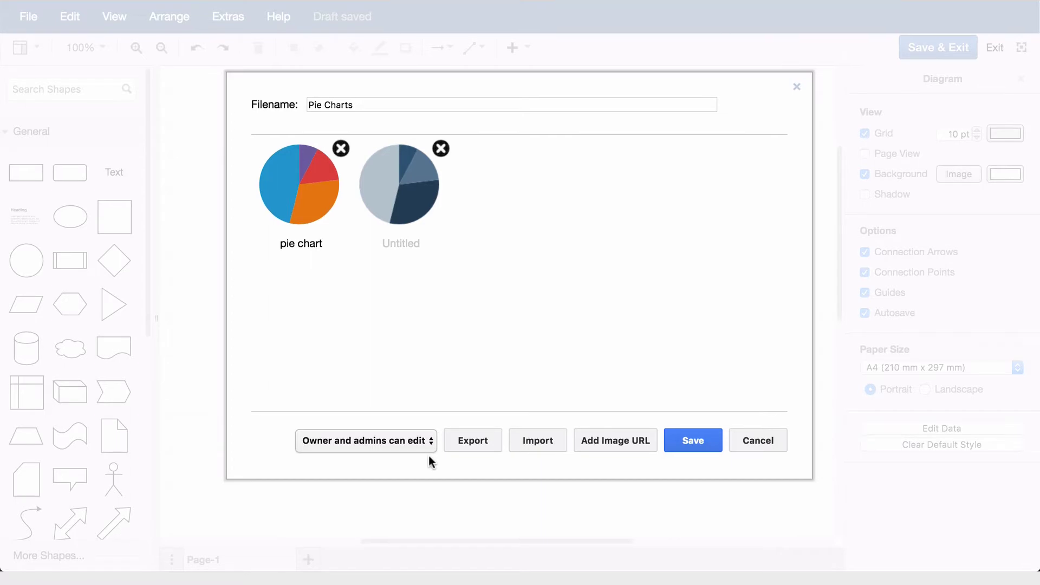
click(674, 450)
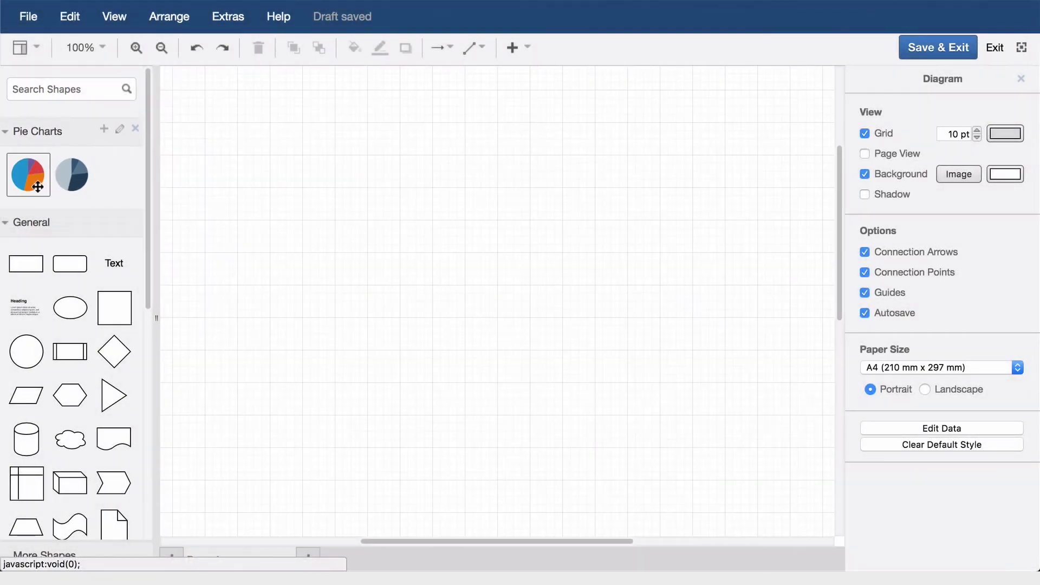
Step: Insert the multicoloured pie chart from the Pie Charts library onto the canvas and deselect it
click(38, 187)
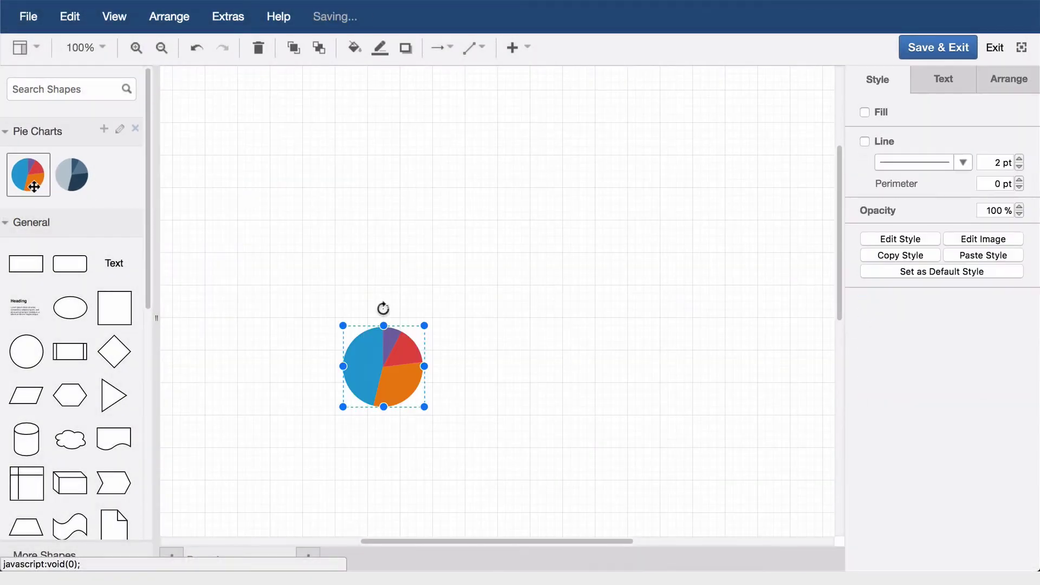
click(273, 193)
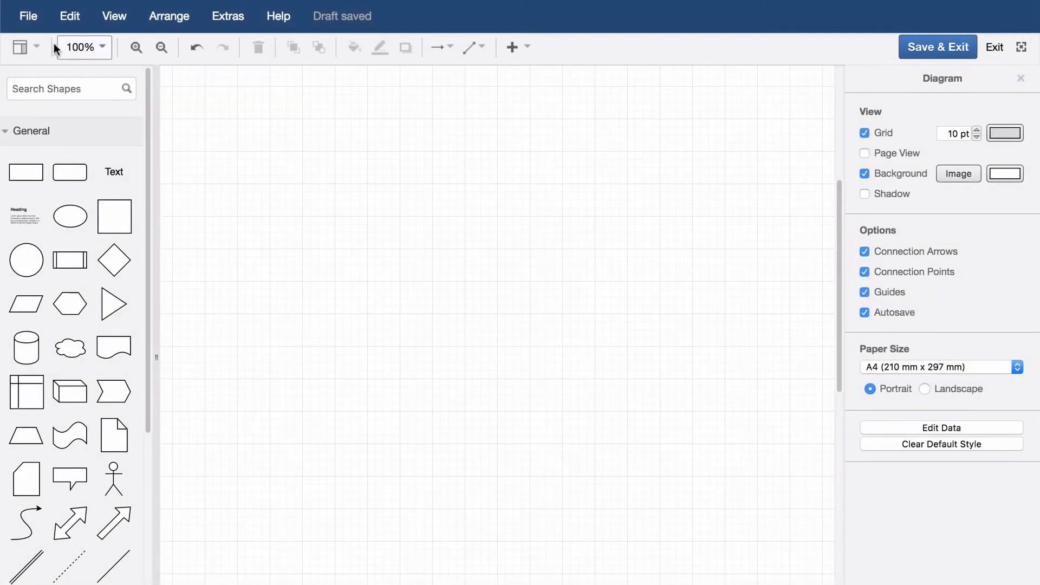
Step: Preview the mobility-icons.xml and drawio-teaser-graphics.xml libraries in the list of libraries available to open
click(28, 17)
mouse_move(30, 98)
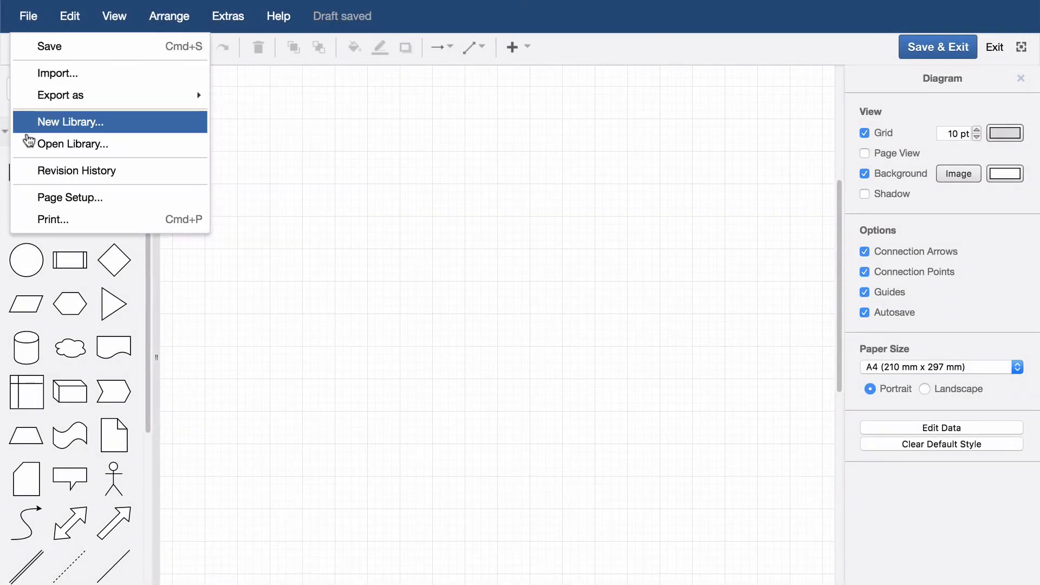
click(27, 144)
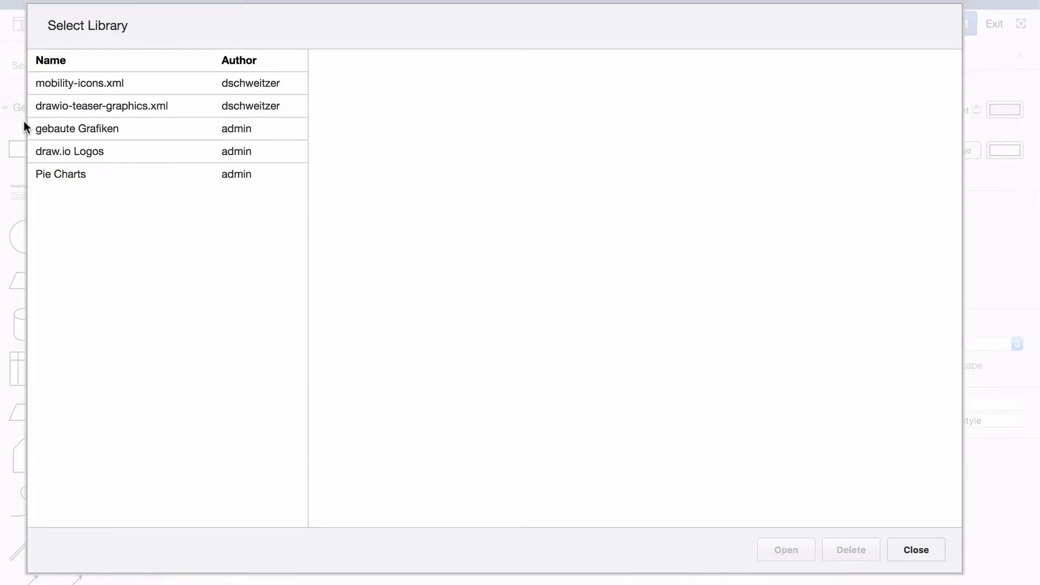
click(48, 79)
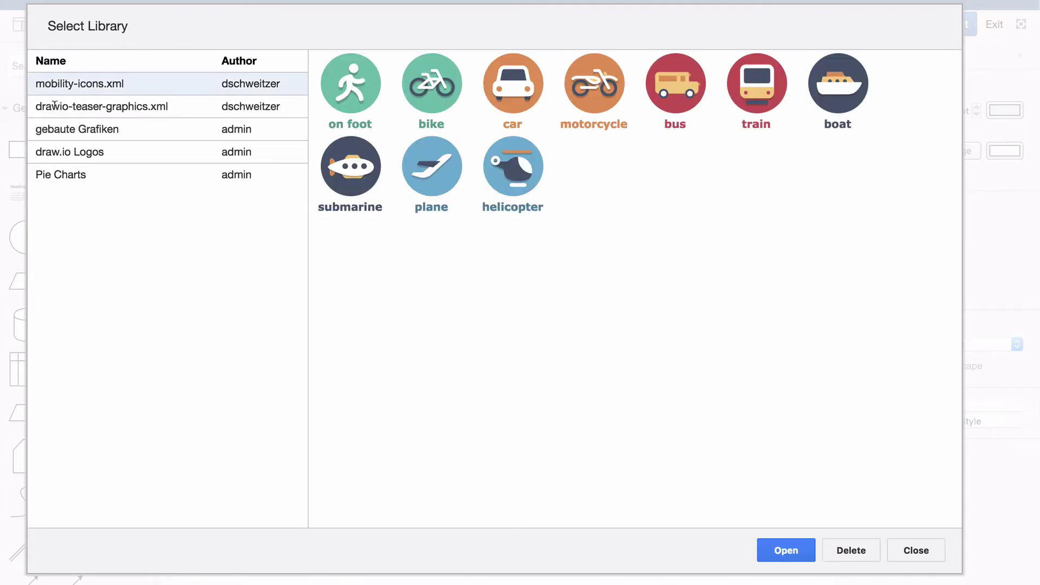
click(55, 104)
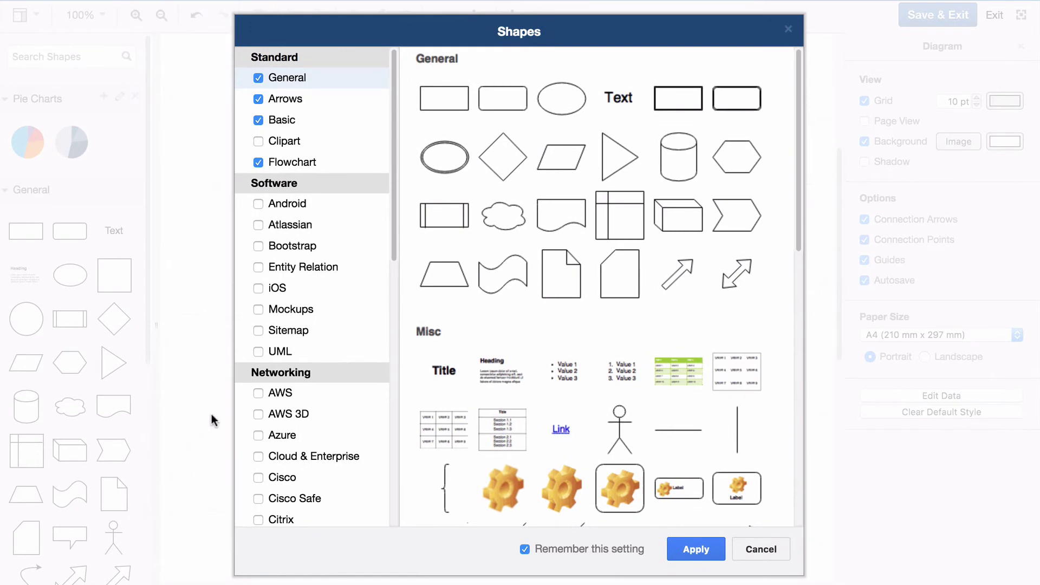
Step: Enable the custom libraries draw.io Logos and mobility-icons.xml in the shapes selection and apply the change
scroll(293, 408, down, 10)
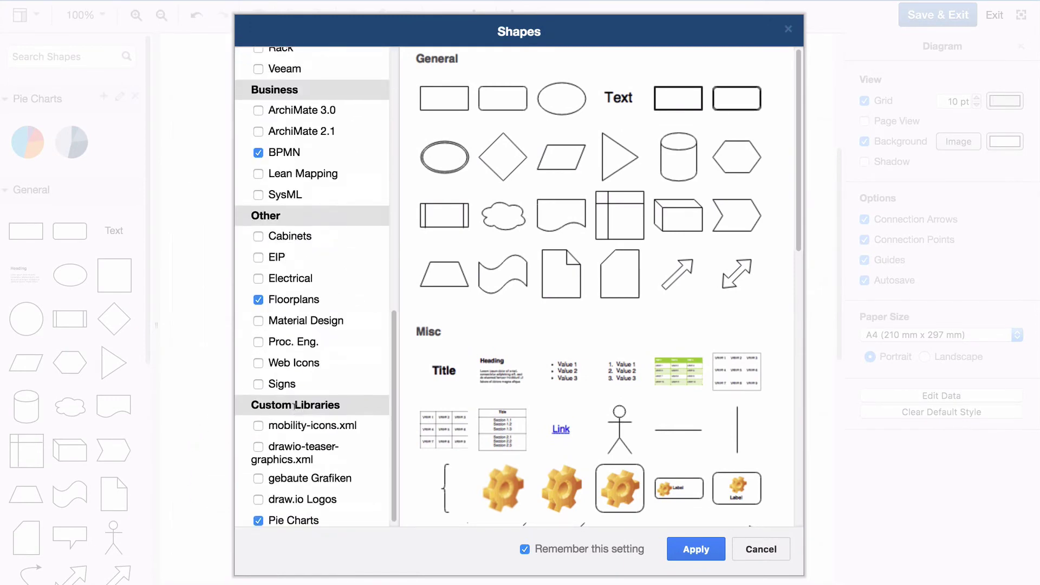
mouse_move(309, 503)
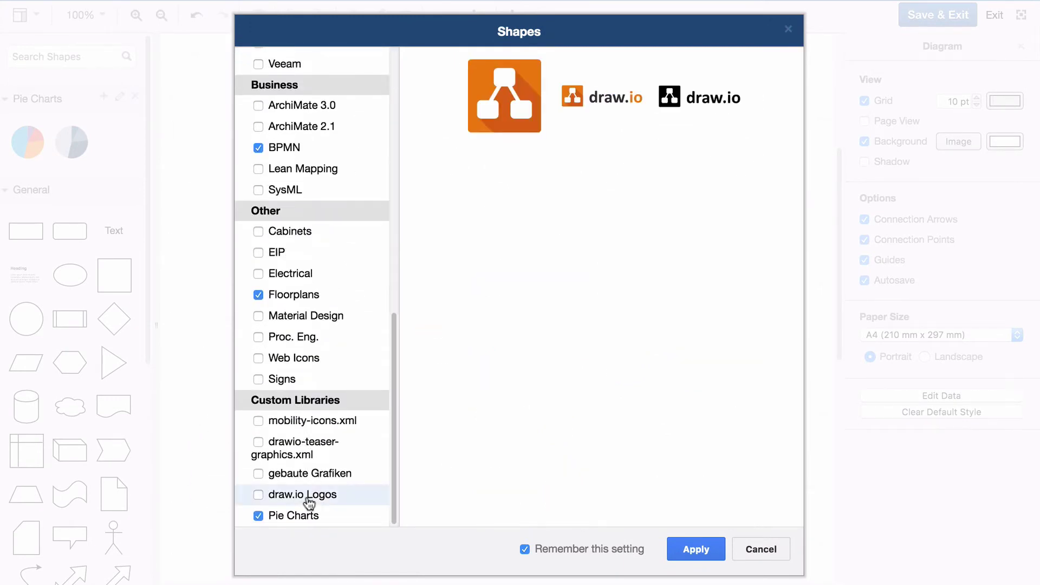
click(258, 495)
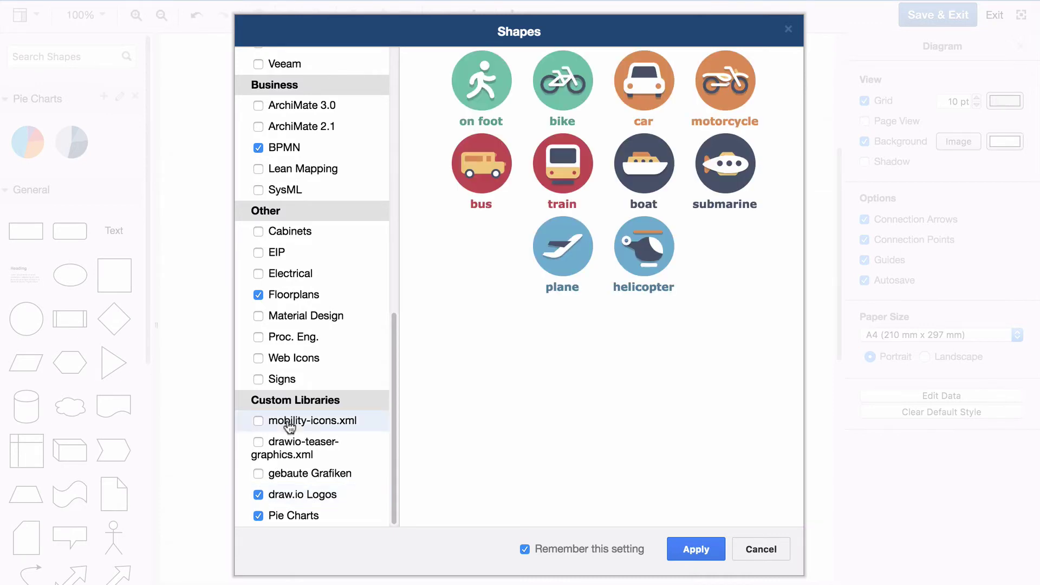
click(259, 423)
click(676, 556)
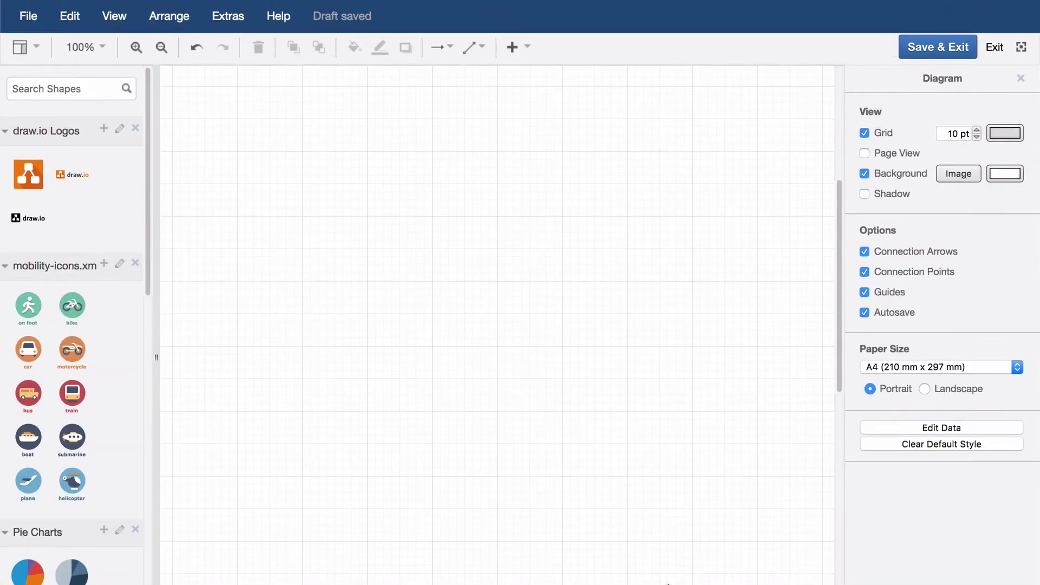
Step: Permanently delete the draw.io Logos library from the list of available libraries
click(26, 23)
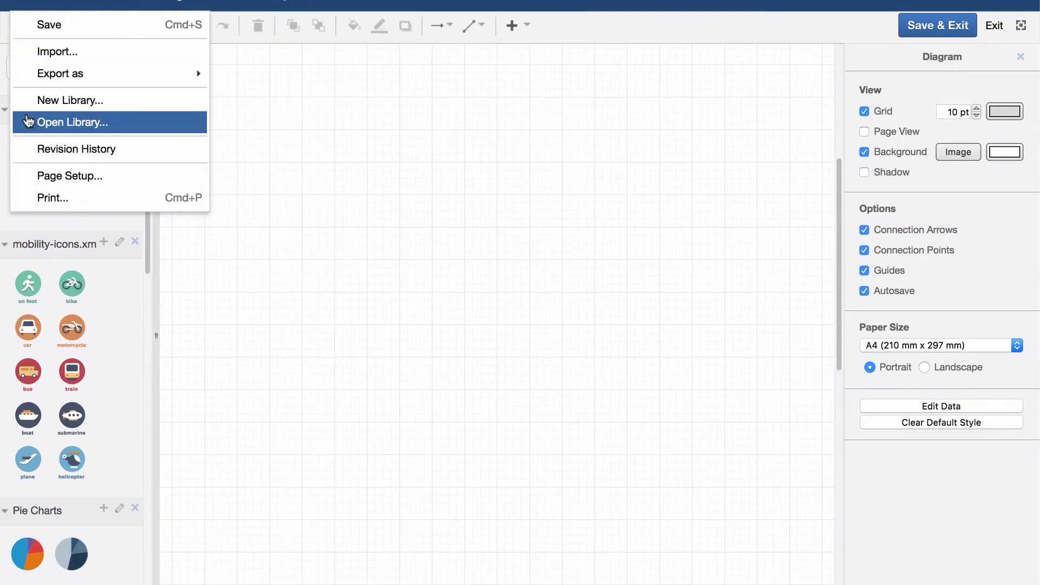
click(27, 123)
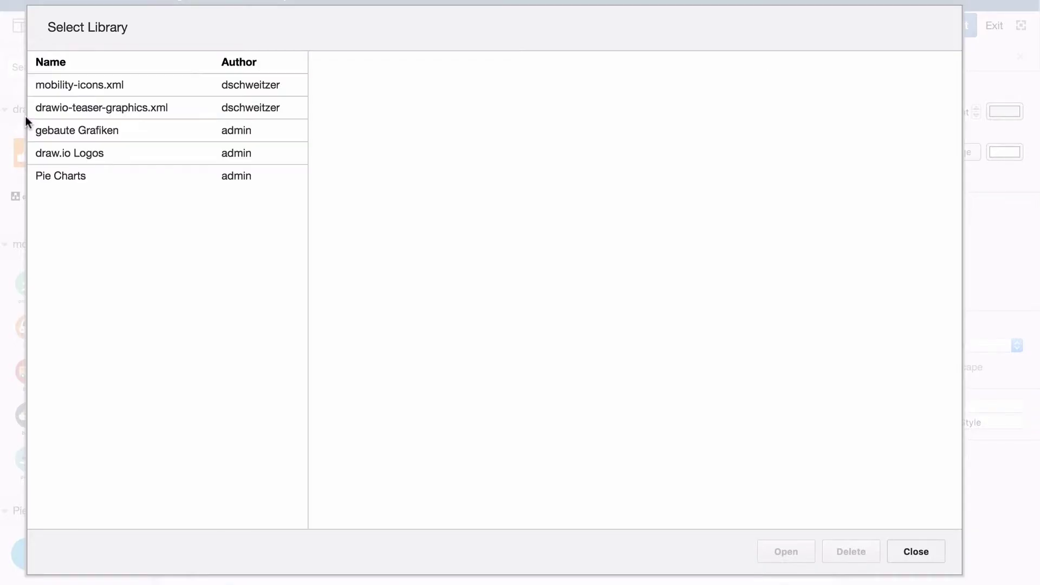
click(61, 148)
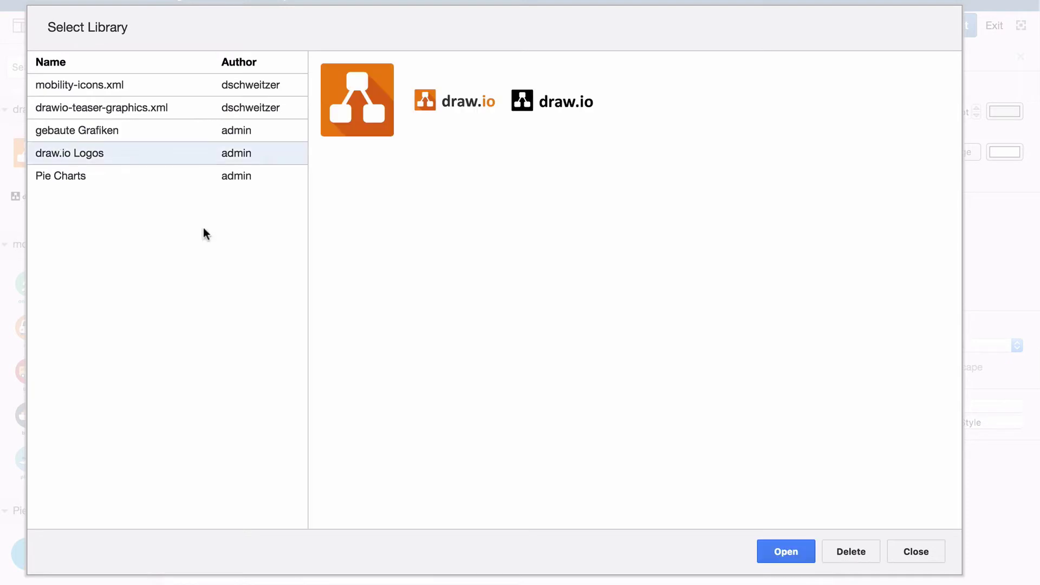
click(841, 563)
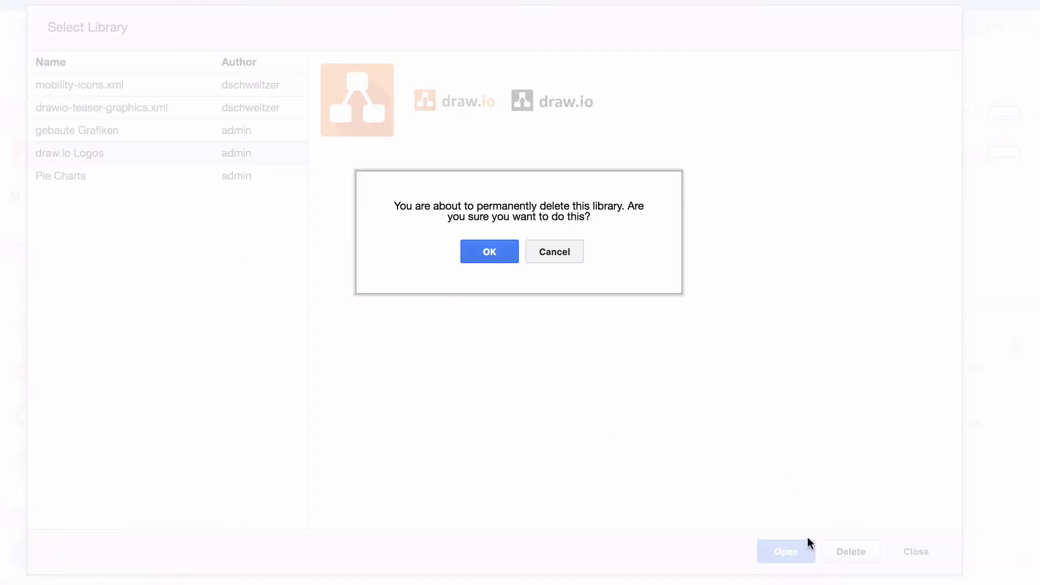
click(495, 256)
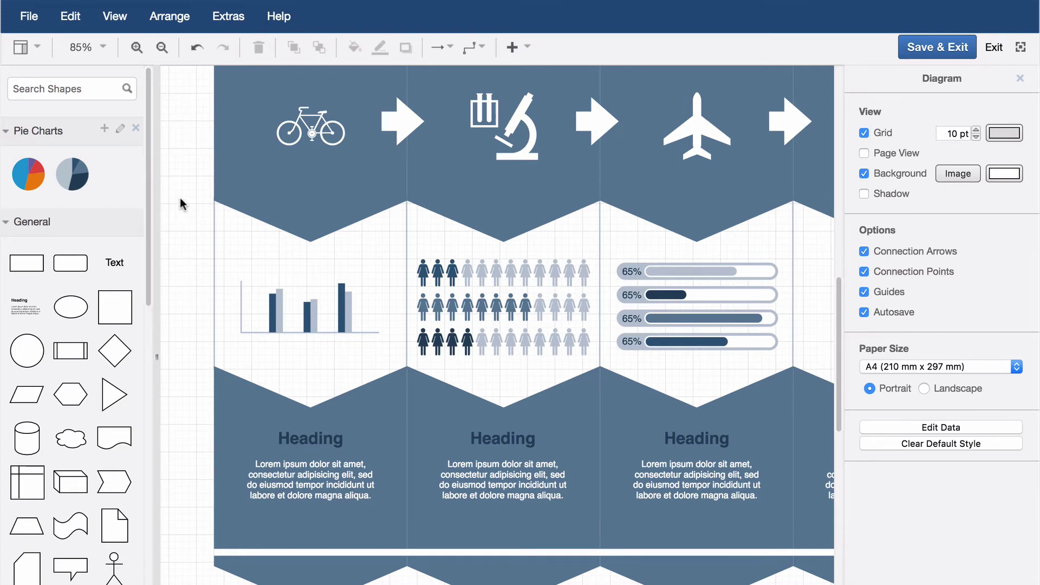
Step: Edit the Pie Charts library: rename it Infographics and remove the multicoloured pie chart
click(121, 130)
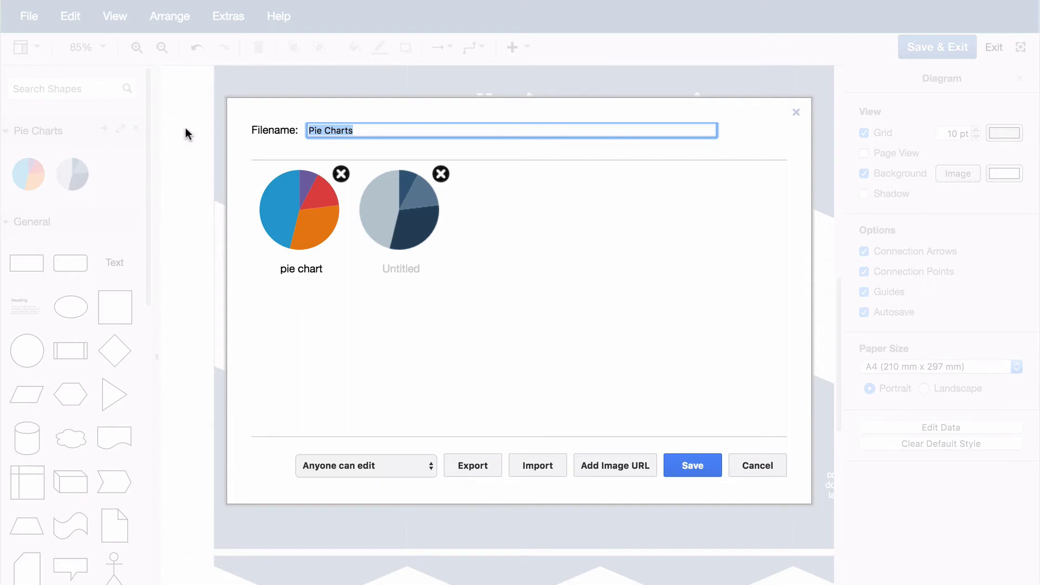
text(Infographics)
click(336, 326)
click(342, 181)
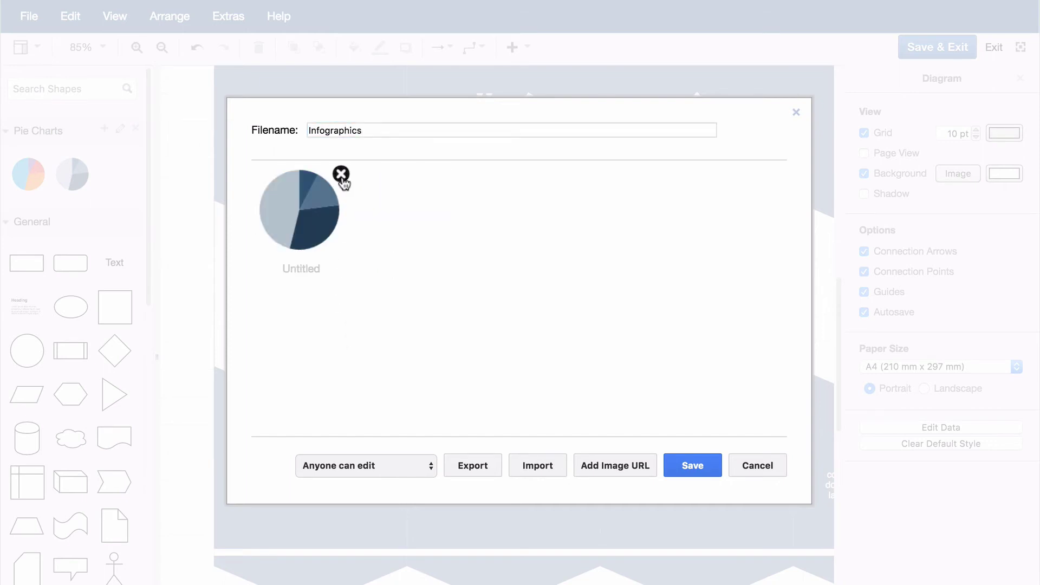
Step: Label the library's blue pie chart "pie chart blue" and save the library
click(306, 268)
text(pie char)
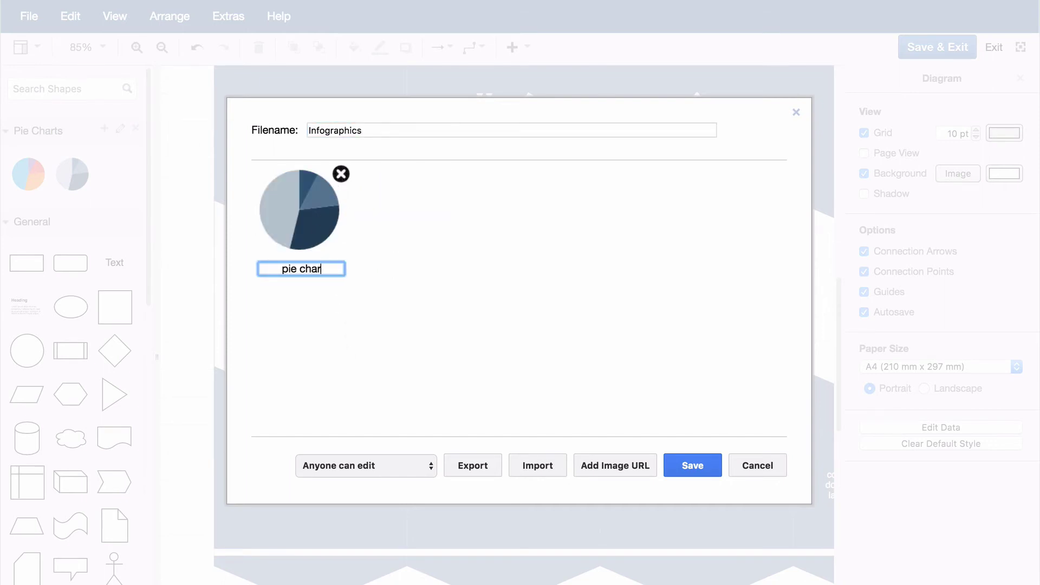
text(t blue)
click(449, 268)
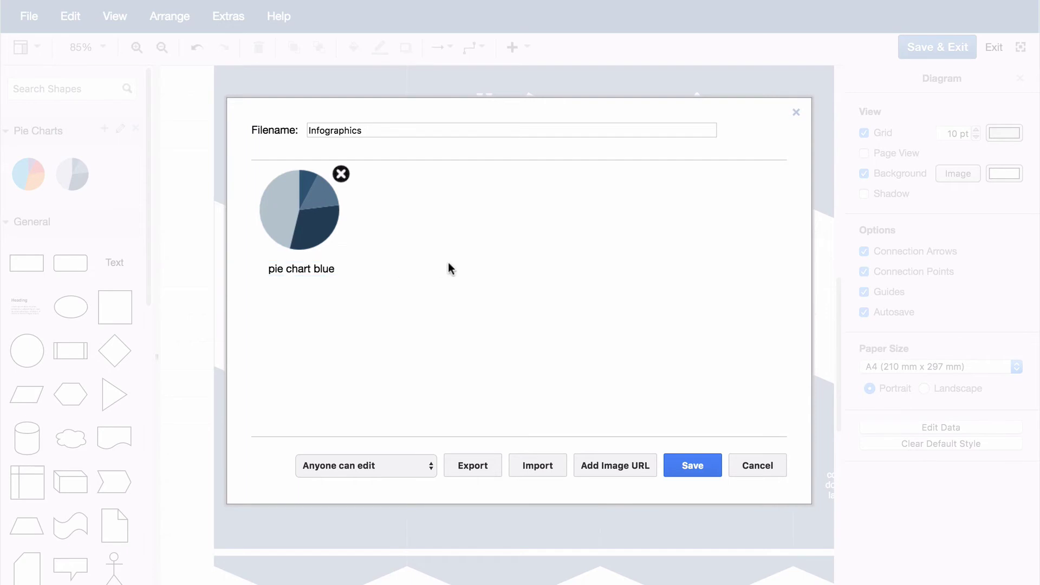
click(674, 474)
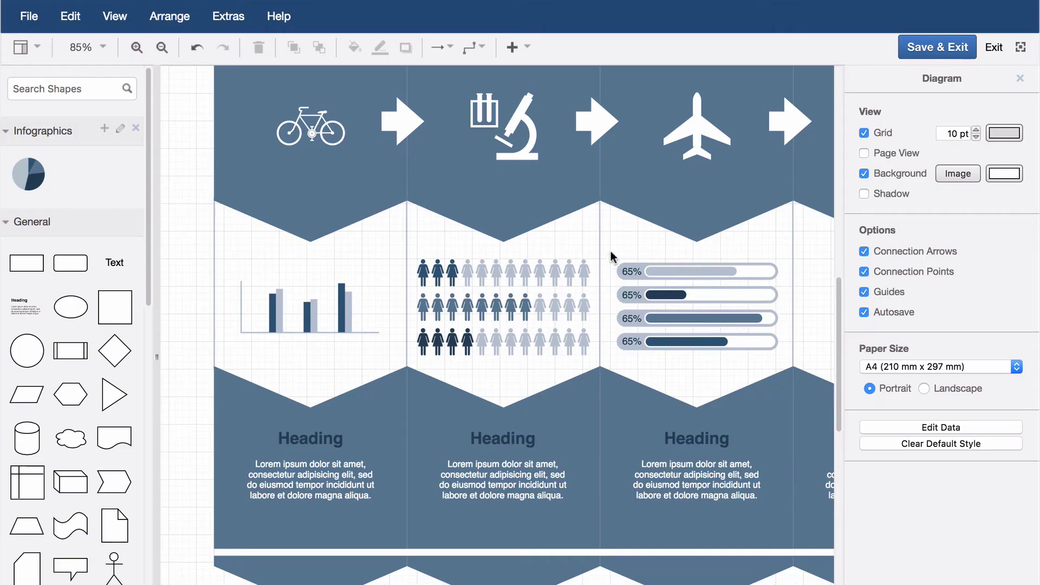
Step: Add the group of four 65% progress bars from the diagram to the Infographics library as one entry
drag(610, 247, 789, 368)
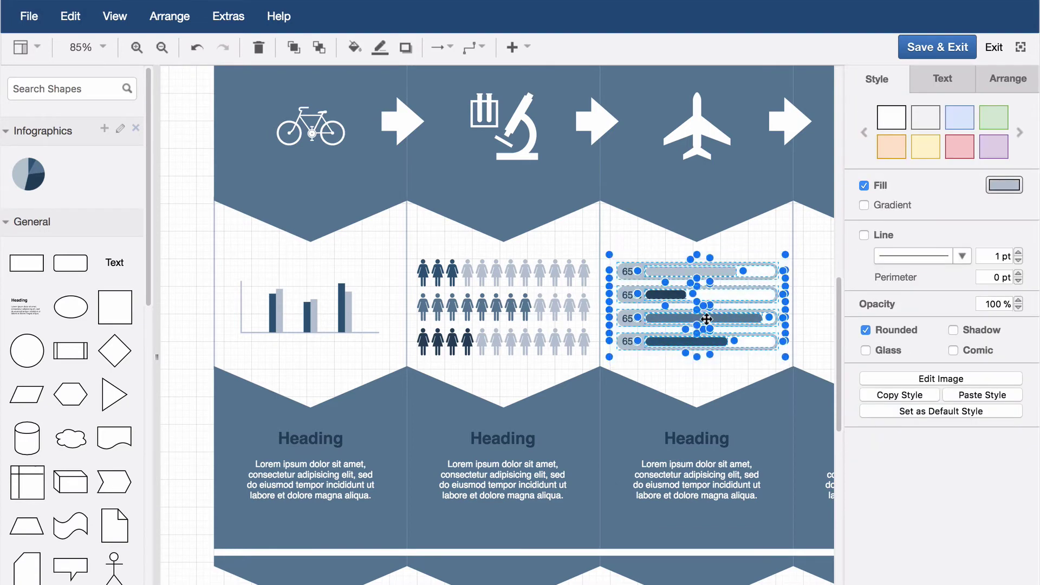
click(105, 128)
mouse_move(84, 166)
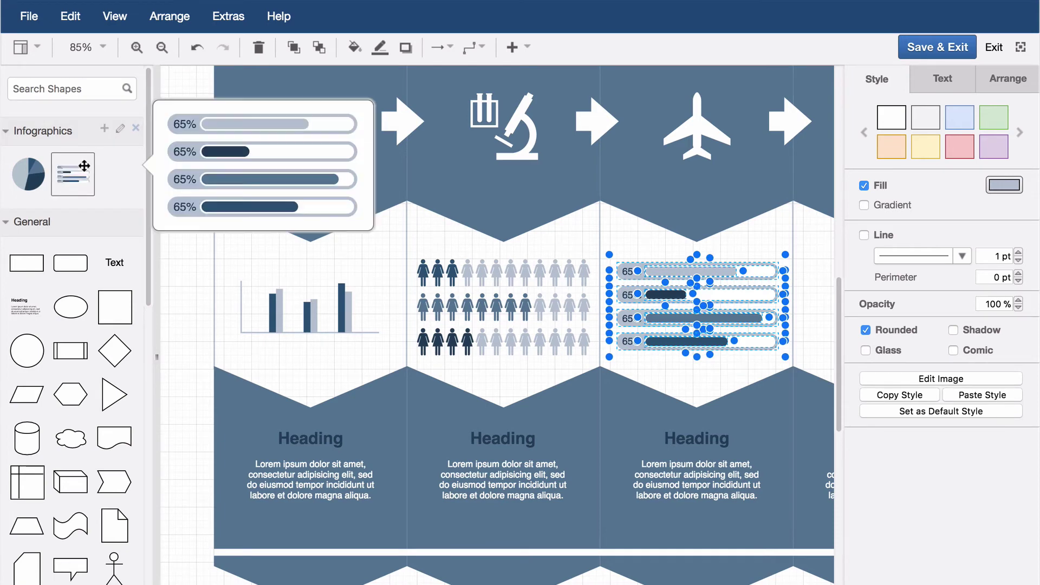
Step: Add the whole bar chart from the diagram to the Infographics library, and close the library
drag(231, 247, 385, 348)
drag(310, 304, 115, 174)
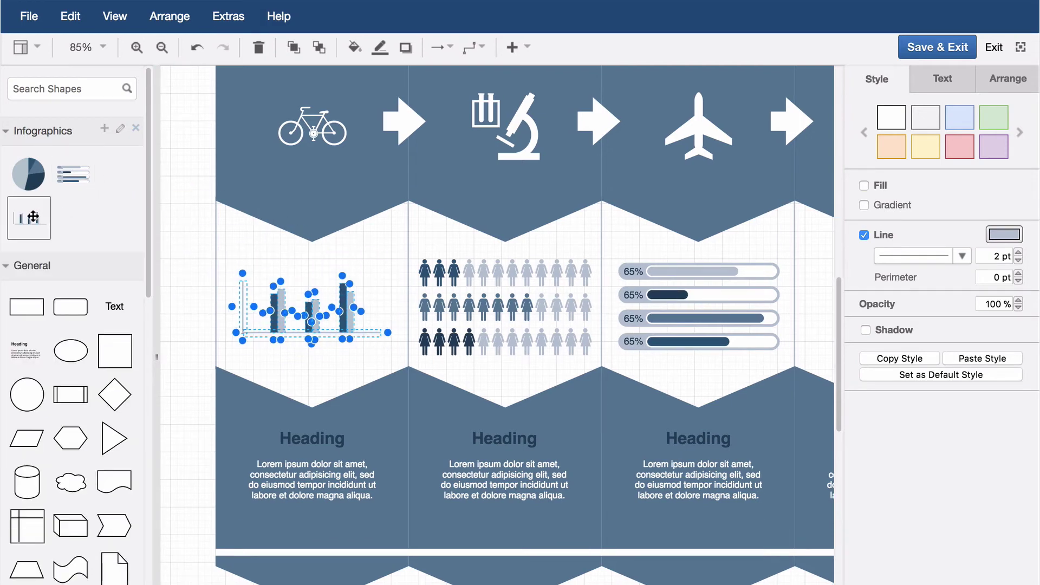
mouse_move(33, 216)
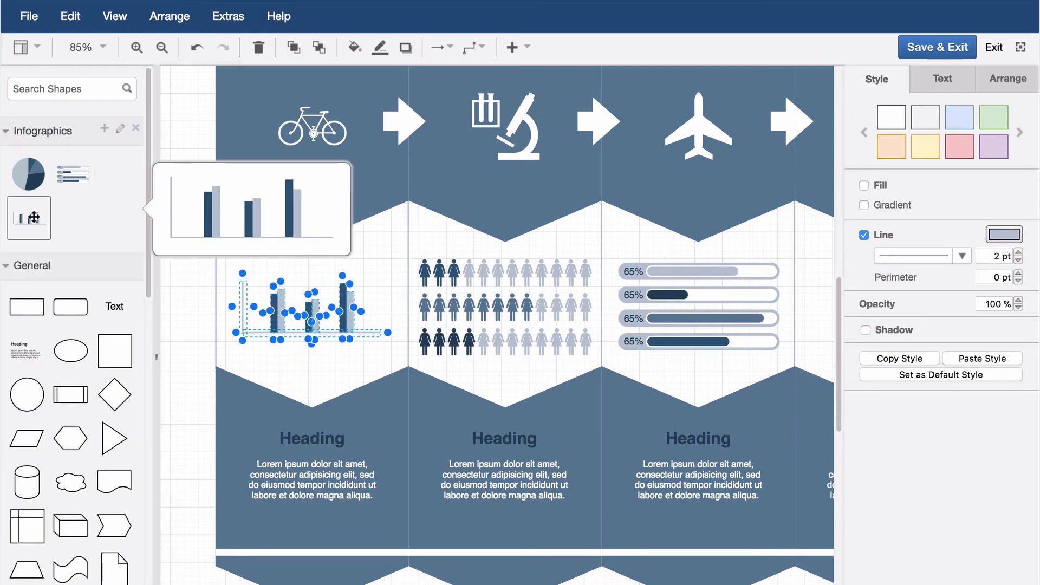
click(136, 129)
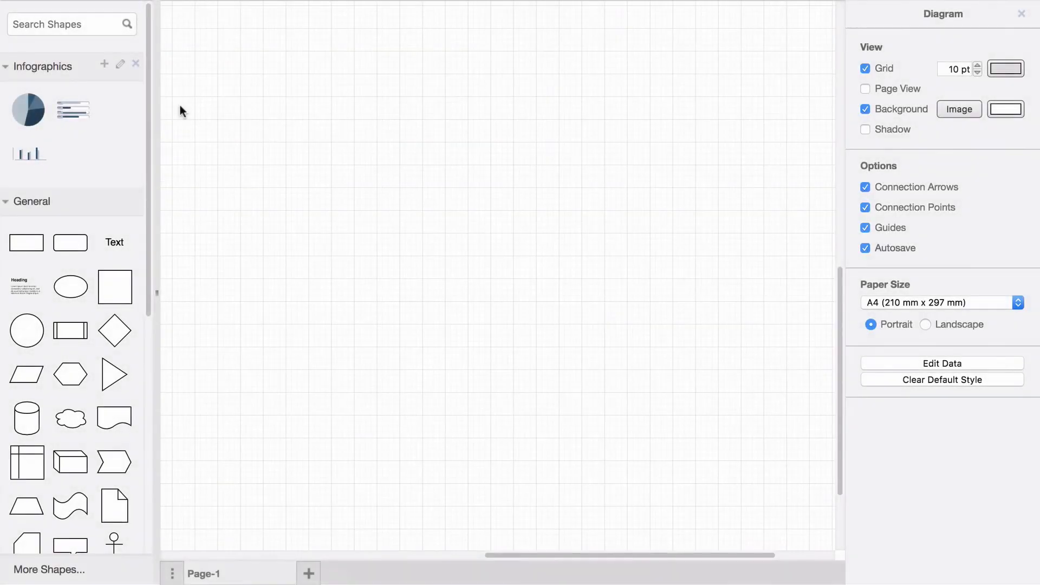
Step: Export the Infographics library as an XML file, and import drawio-teaser-graphics.xml from Downloads into the library
click(120, 68)
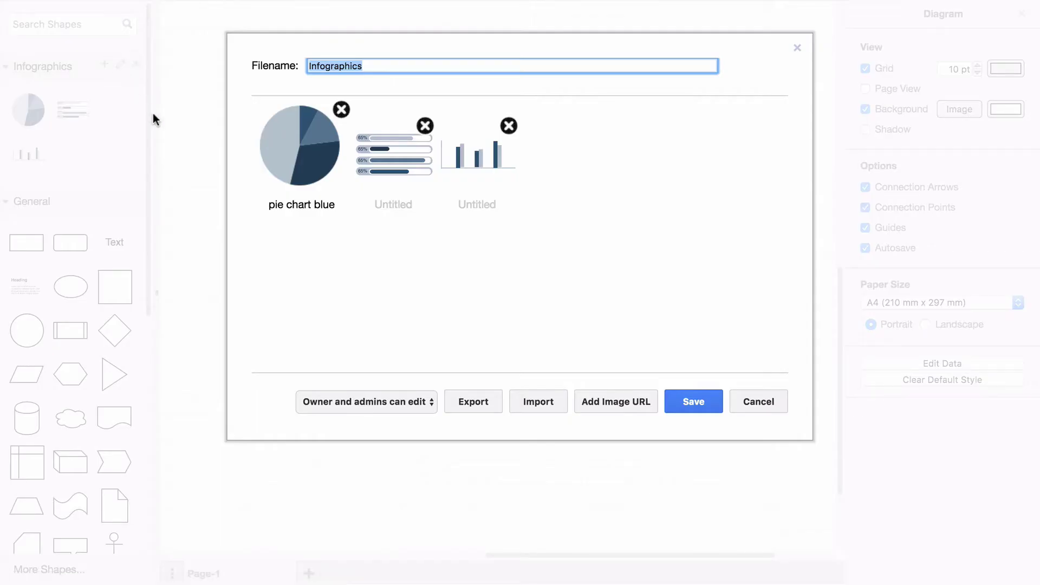
click(450, 407)
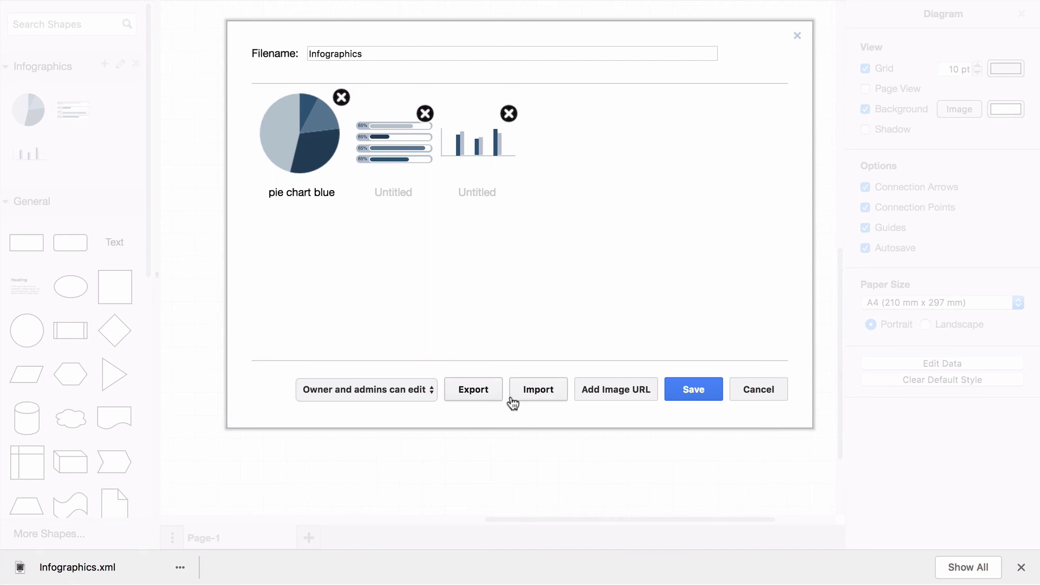
click(511, 401)
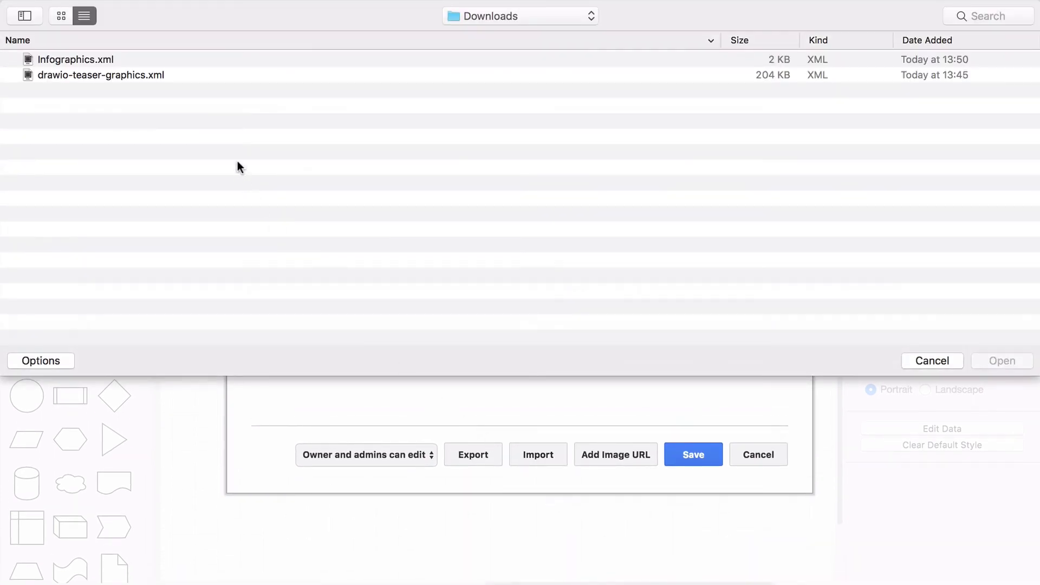
click(229, 81)
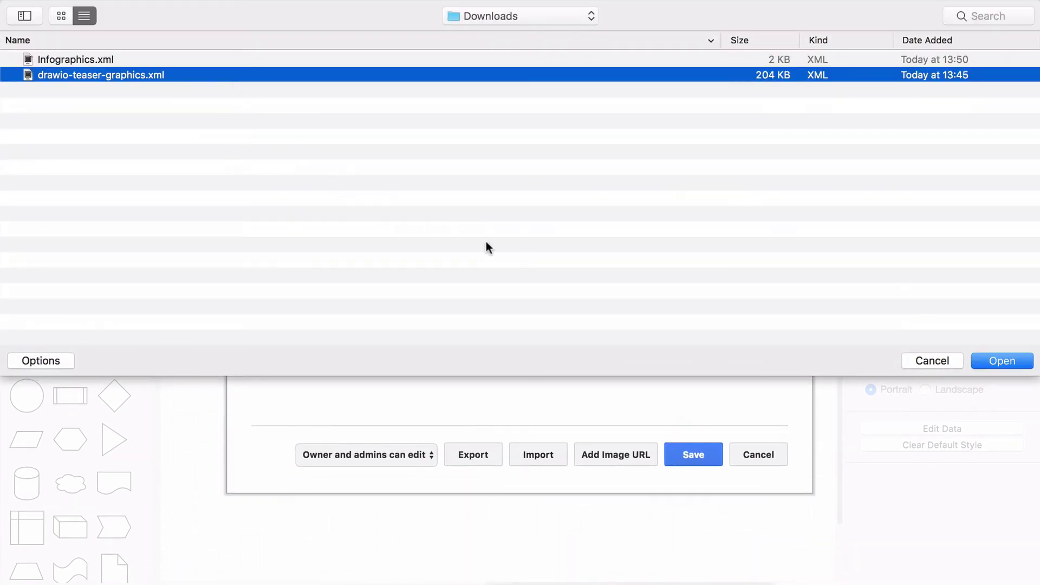
click(1001, 361)
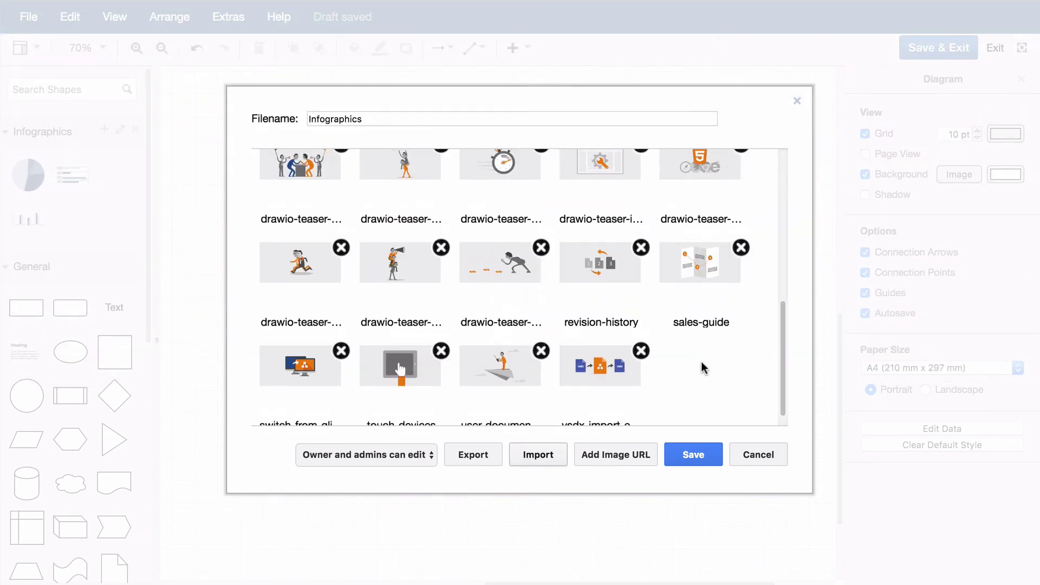
scroll(701, 362, up, 3)
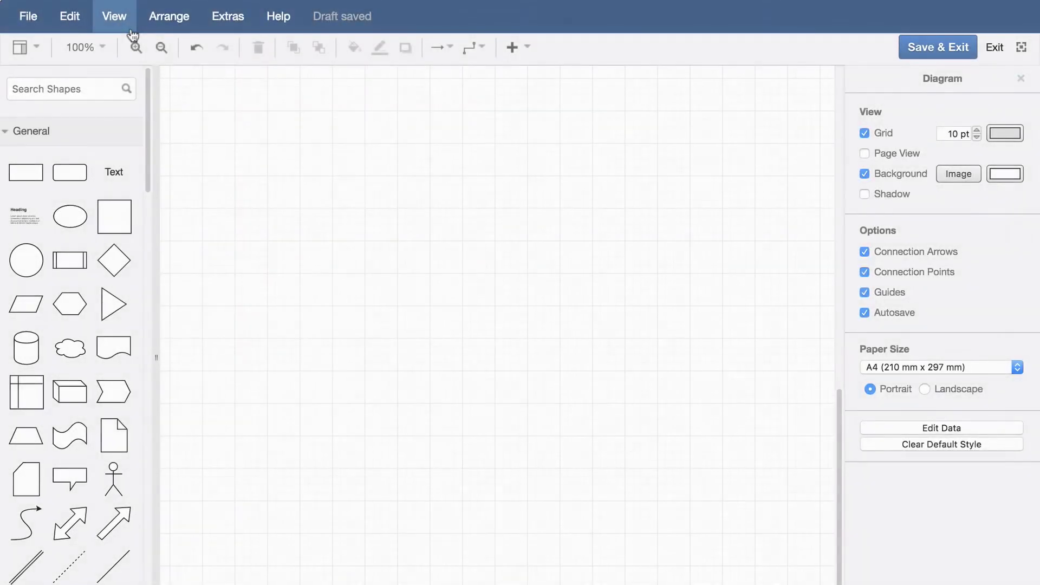
Step: Show the Scratchpad in the shape library area and preview its teal Analysis Division shape
click(130, 31)
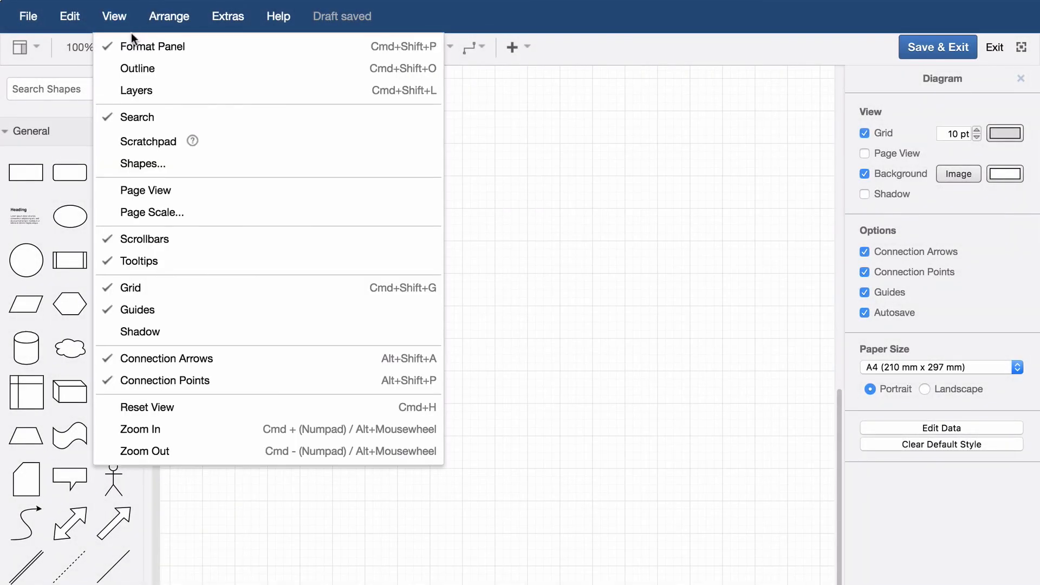
click(110, 149)
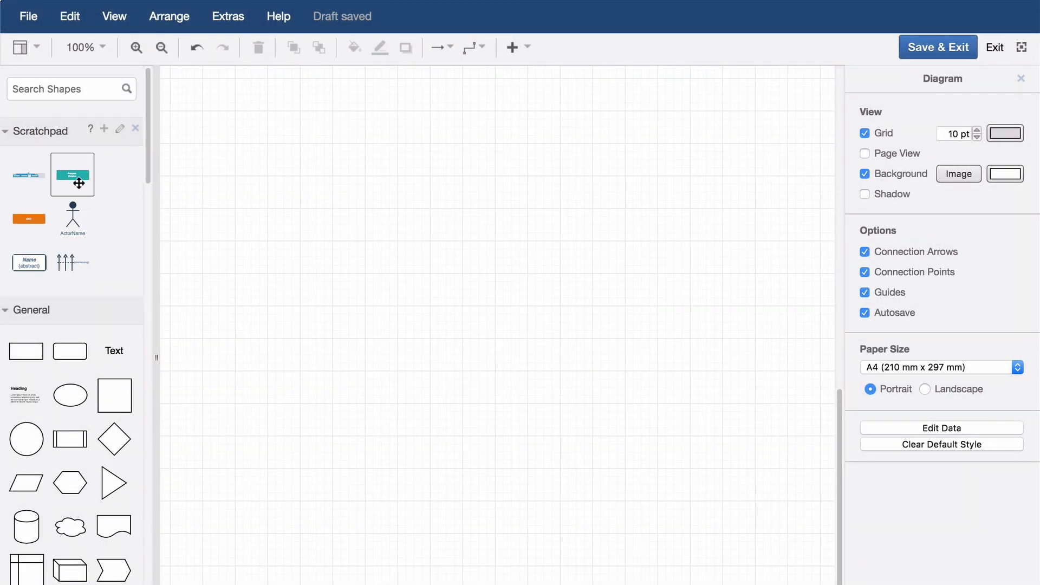
mouse_move(77, 186)
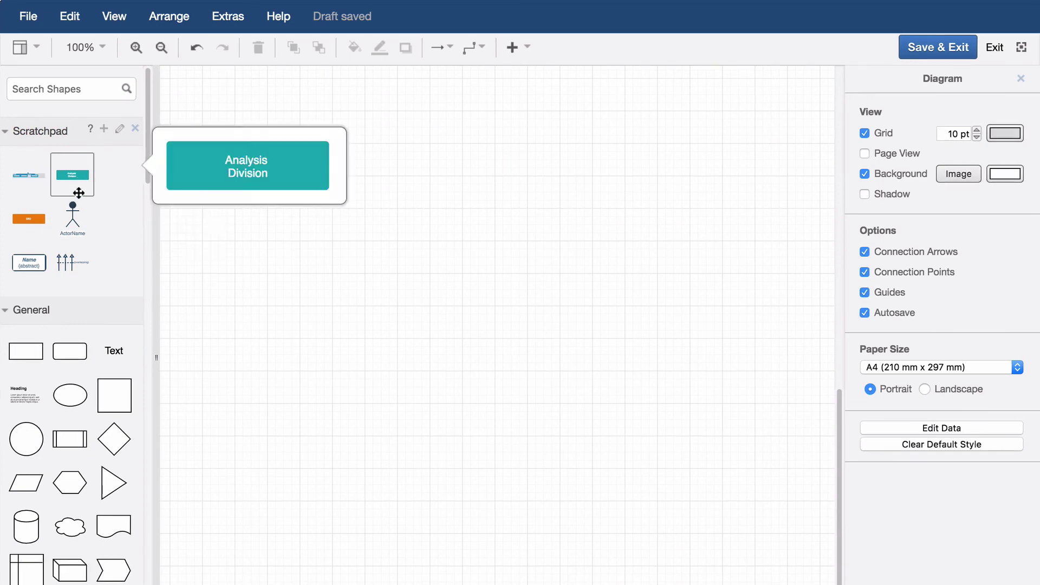
Step: Edit the Scratchpad to remove the orange CEO shape, and save it
click(120, 131)
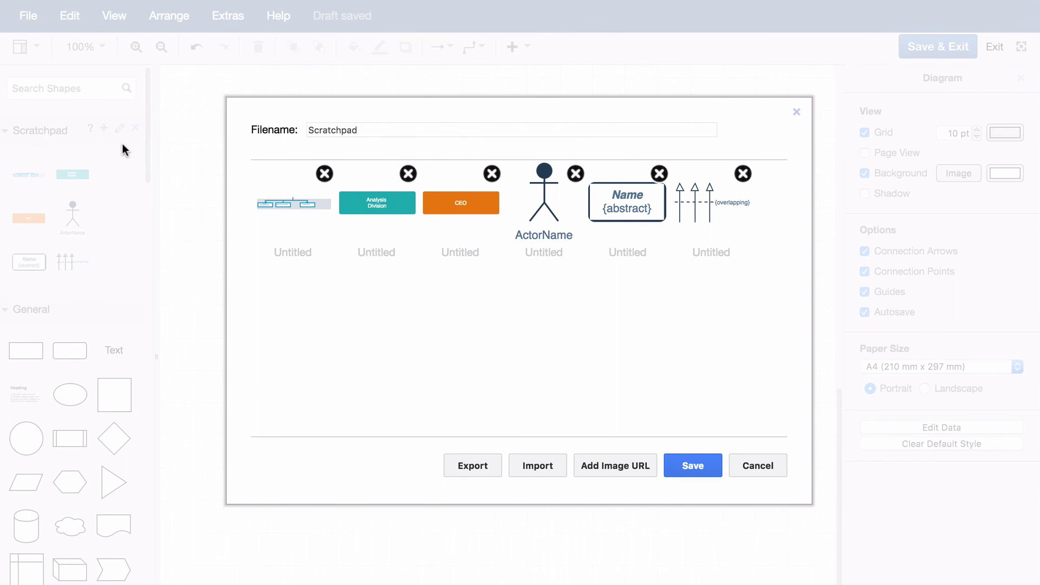
click(492, 173)
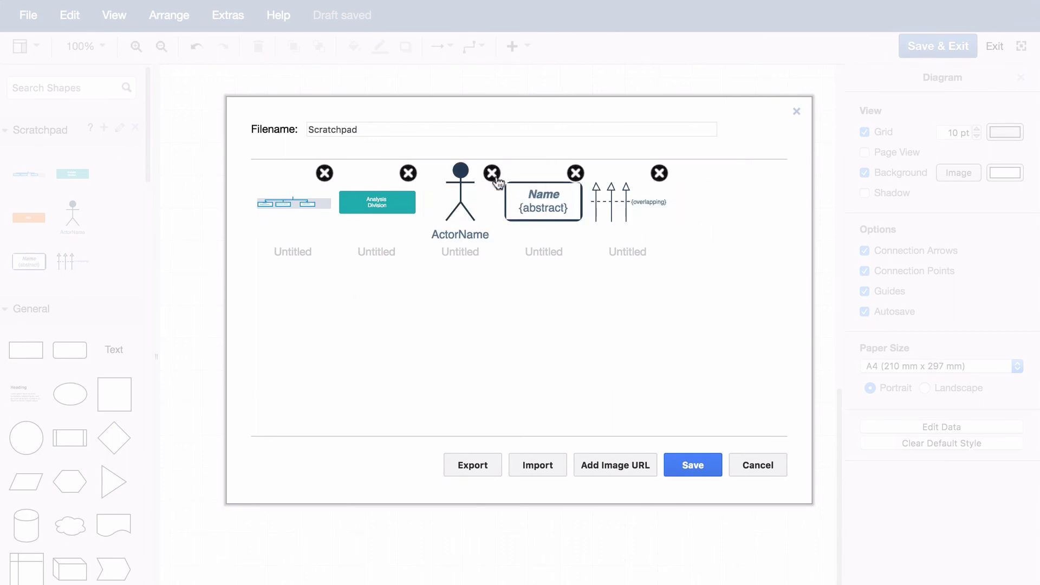
click(695, 466)
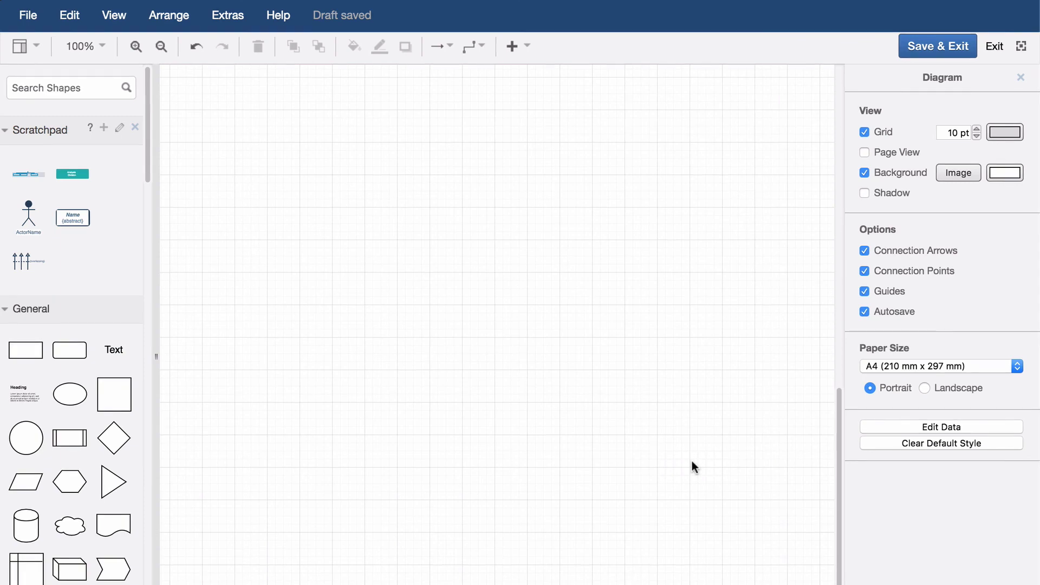